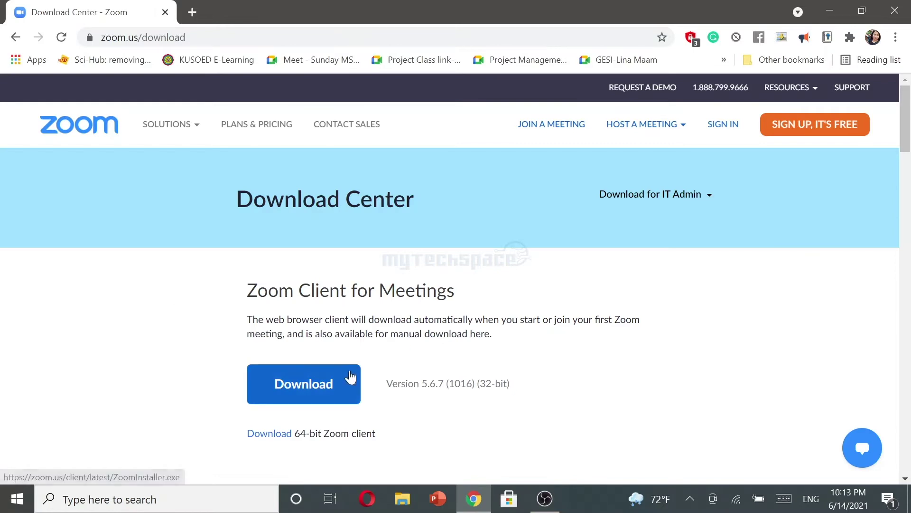
Download ZoomInstaller.exe from the Zoom website and run it to install Zoom Cloud Meetings
{"action": "left_click", "coordinate": [345, 382]}
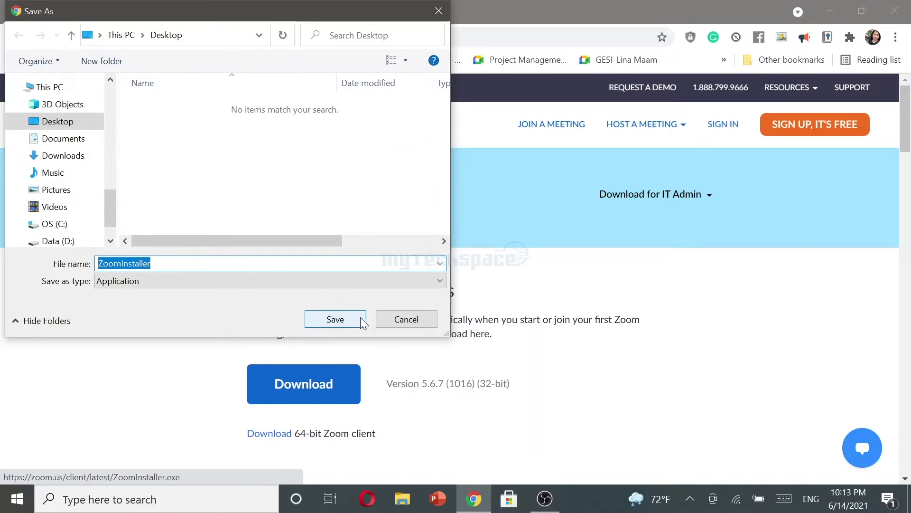
{"action": "left_click", "coordinate": [360, 317]}
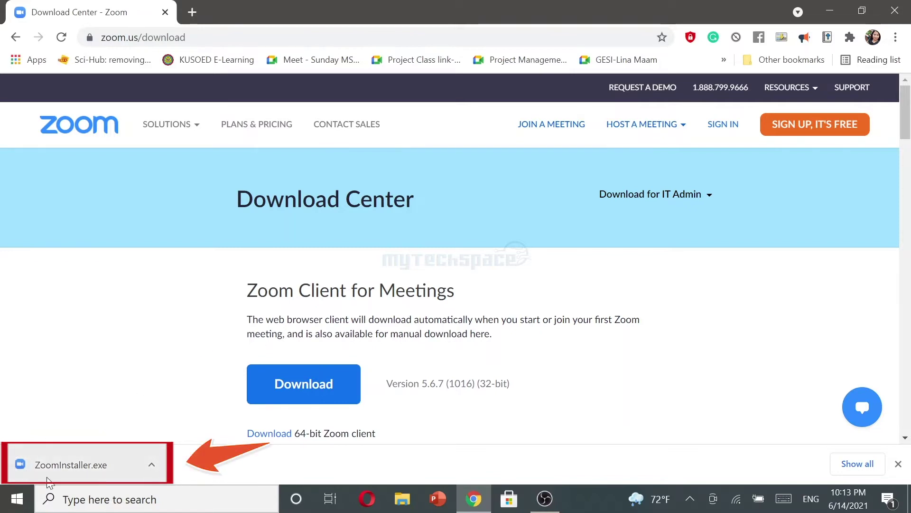
{"action": "left_click", "coordinate": [94, 467]}
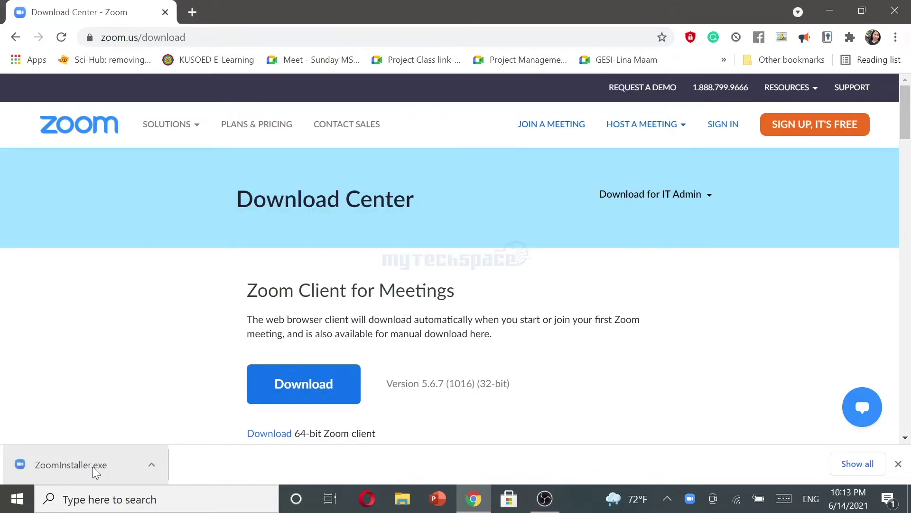
Open the Zoom client's Sign In form and choose Sign Up Free to create an account
{"action": "left_click", "coordinate": [92, 467]}
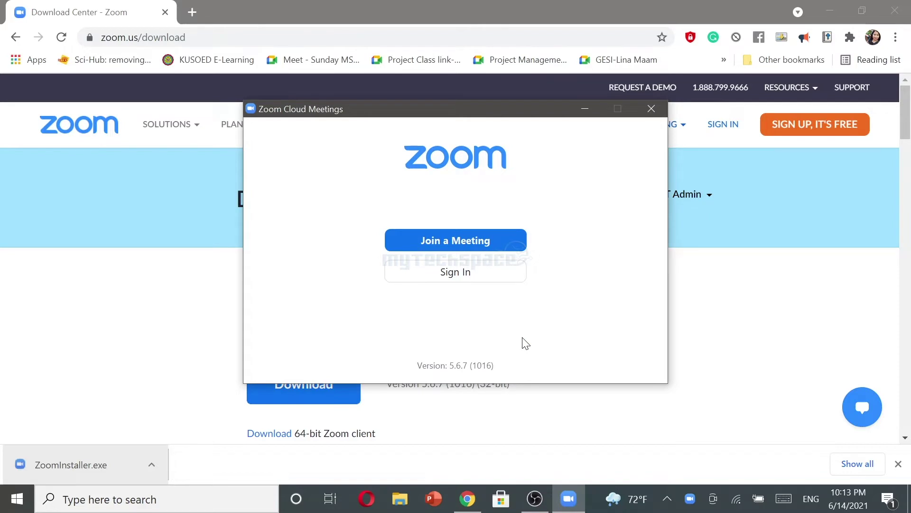
{"action": "left_click", "coordinate": [498, 269]}
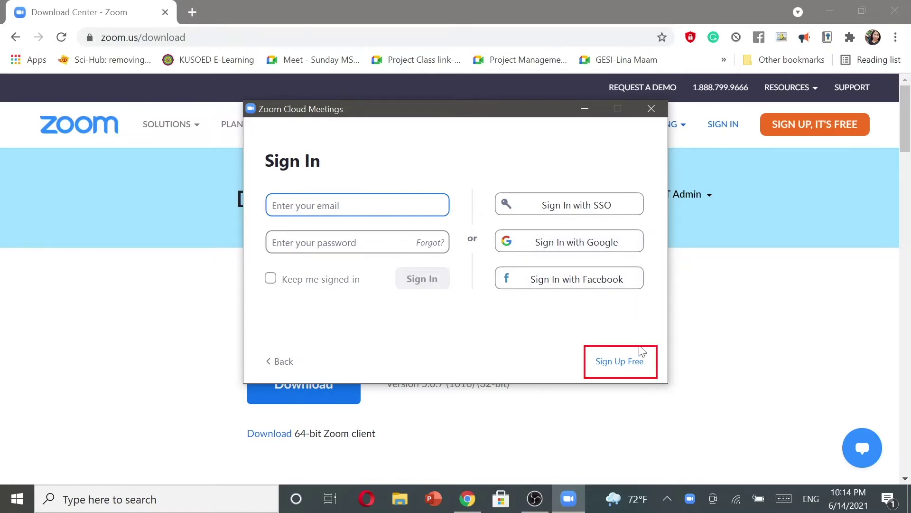
{"action": "left_click", "coordinate": [611, 362]}
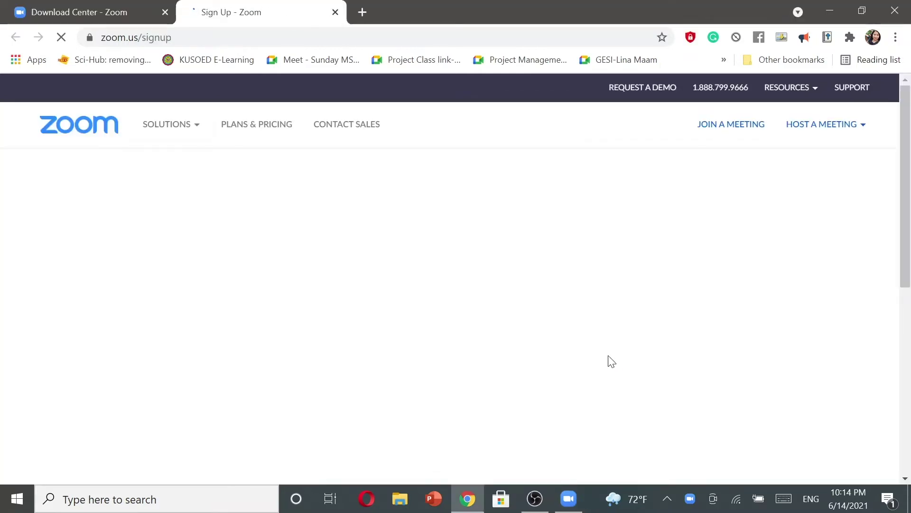
Enter the birth date as Mar 15, 1999 and continue to the e-mail form
{"action": "left_click", "coordinate": [391, 284]}
{"action": "left_click", "coordinate": [360, 356]}
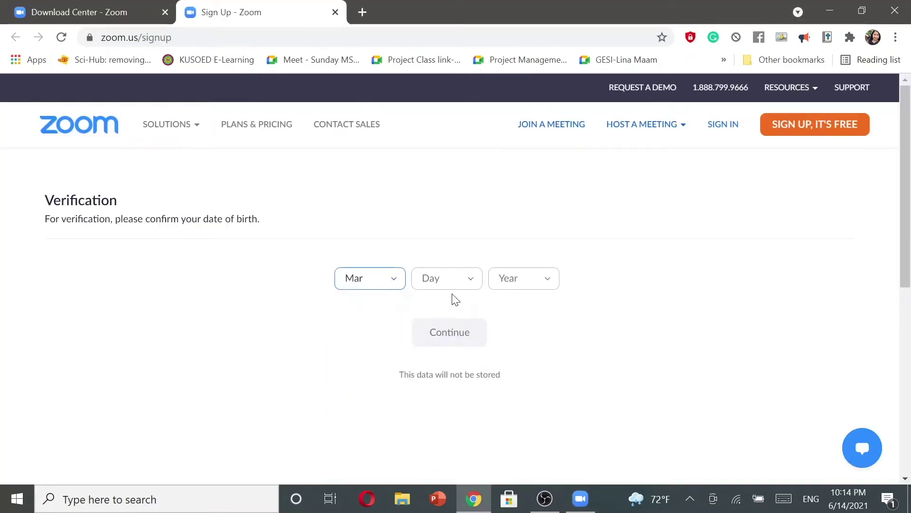
{"action": "left_click", "coordinate": [453, 285]}
{"action": "scroll", "coordinate": [421, 427], "scroll_direction": "down", "scroll_amount": 10}
{"action": "scroll", "coordinate": [421, 423], "scroll_direction": "up", "scroll_amount": 5}
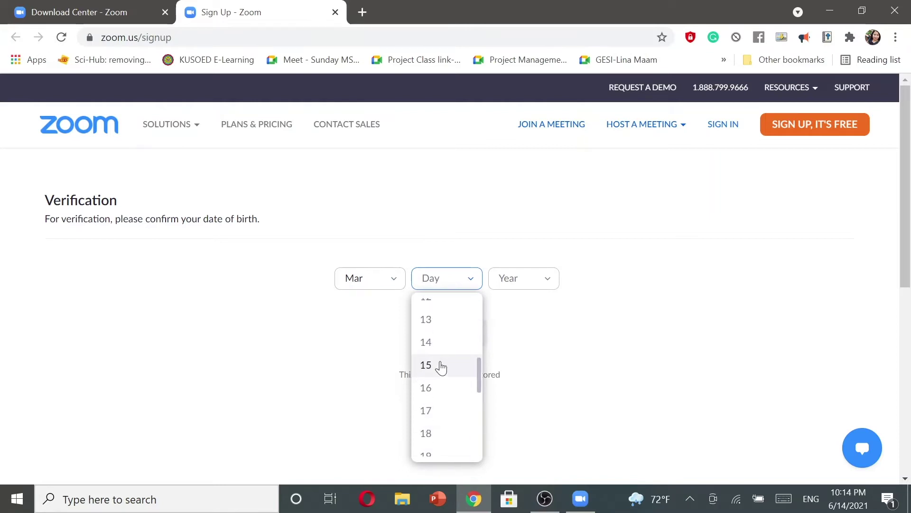
{"action": "left_click", "coordinate": [440, 366]}
{"action": "left_click", "coordinate": [537, 283]}
{"action": "scroll", "coordinate": [513, 403], "scroll_direction": "down", "scroll_amount": 3}
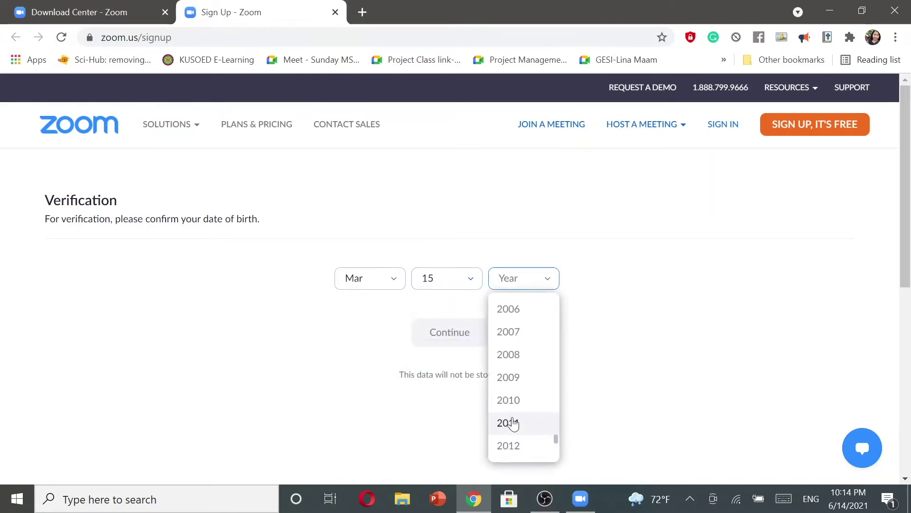
{"action": "scroll", "coordinate": [511, 403], "scroll_direction": "up", "scroll_amount": 6}
{"action": "left_click", "coordinate": [510, 432]}
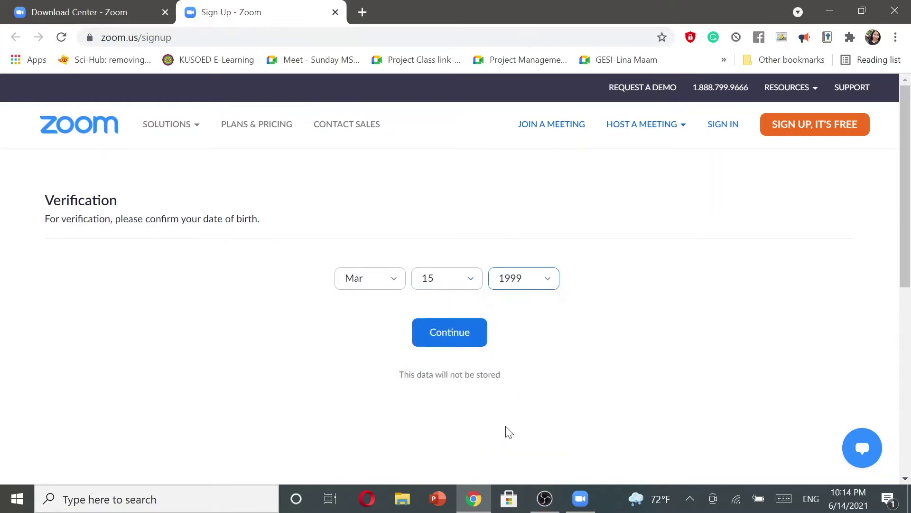
{"action": "left_click", "coordinate": [470, 341]}
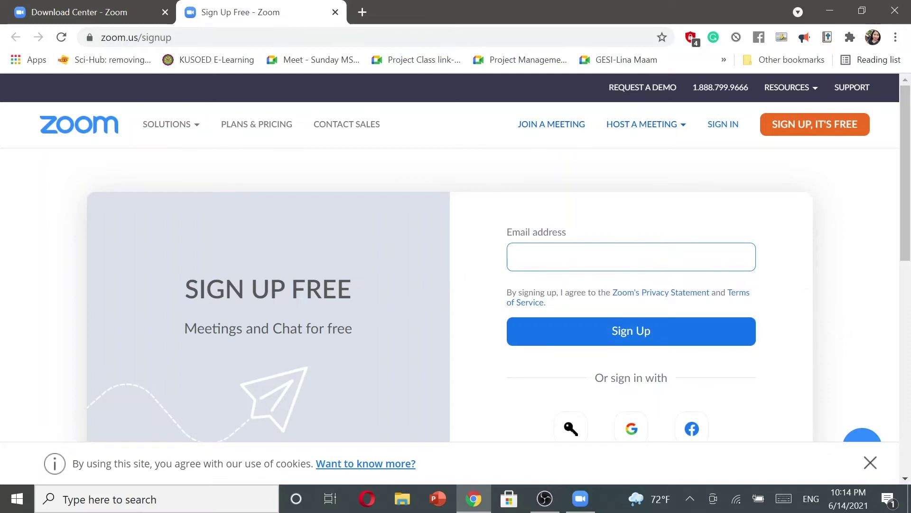
Fill in the account e-mail address from the autocomplete suggestion and sign up
{"action": "scroll", "coordinate": [709, 422], "scroll_direction": "down", "scroll_amount": 3}
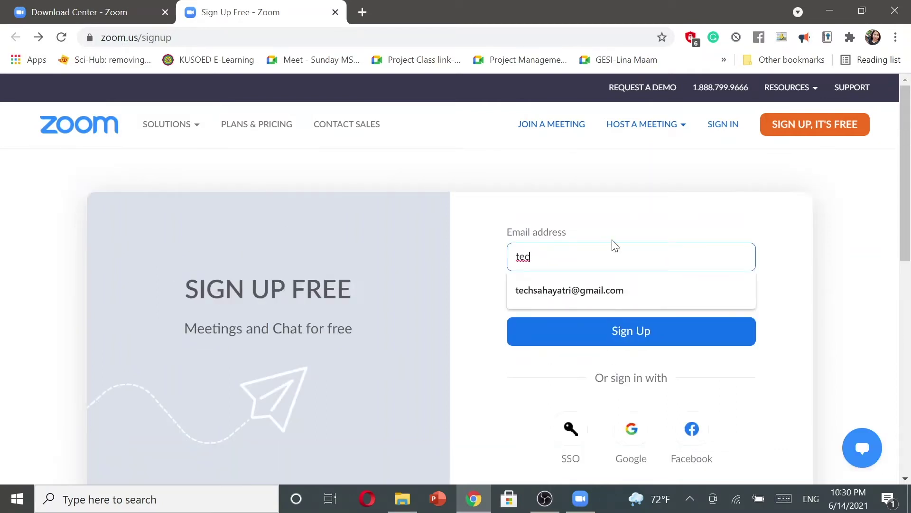
{"action": "left_click", "coordinate": [626, 292]}
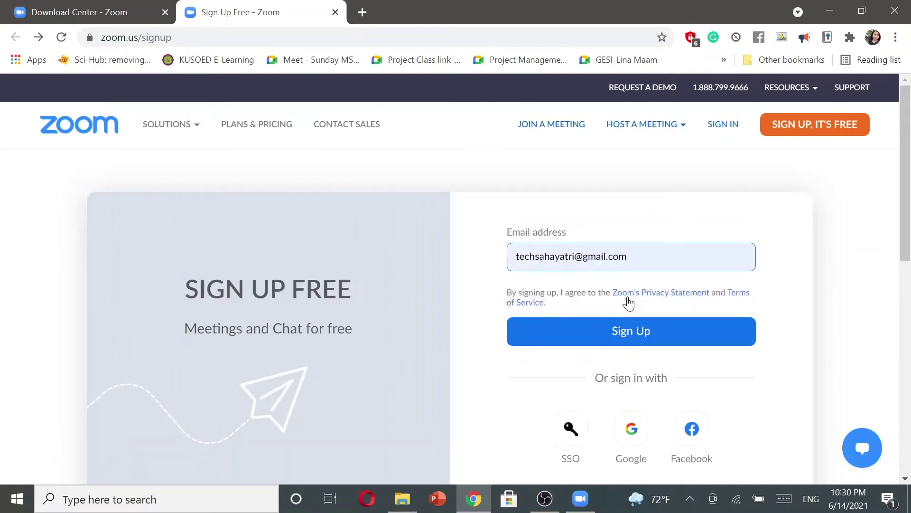
{"action": "left_click", "coordinate": [709, 331]}
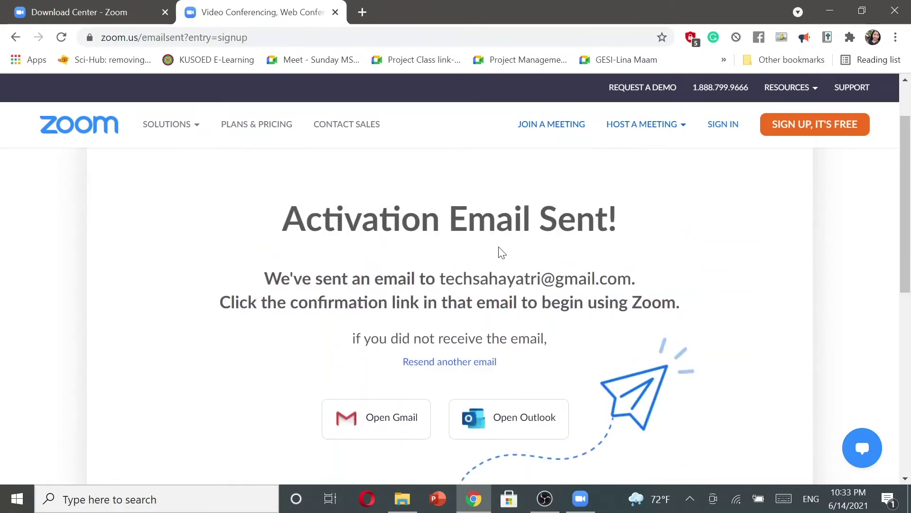
In a new tab, open the Zoom activation e-mail in Gmail and follow Activate Account
{"action": "left_click", "coordinate": [362, 11]}
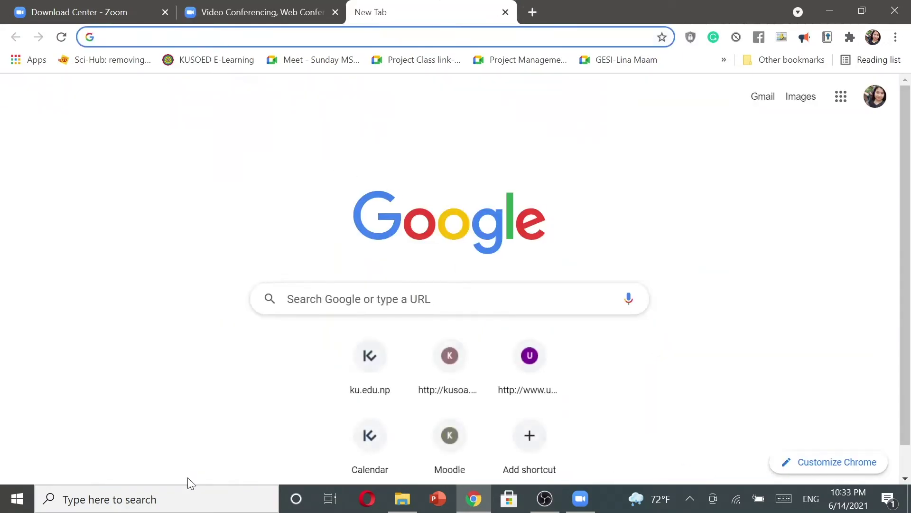
{"action": "left_click", "coordinate": [418, 264]}
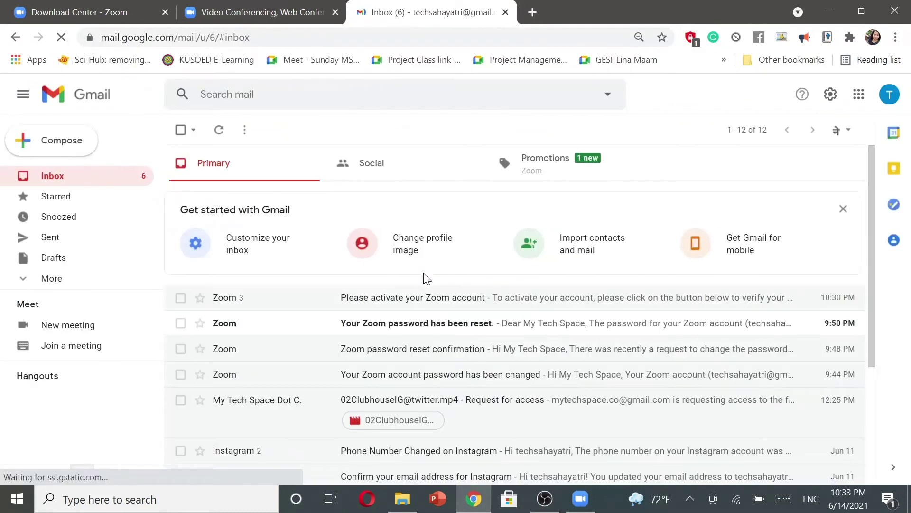
{"action": "left_click", "coordinate": [450, 304]}
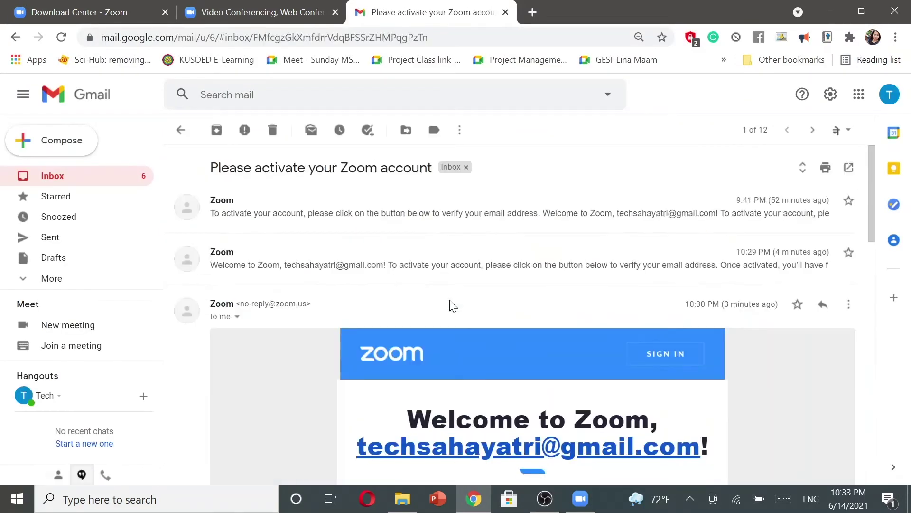
{"action": "scroll", "coordinate": [540, 332], "scroll_direction": "down", "scroll_amount": 5}
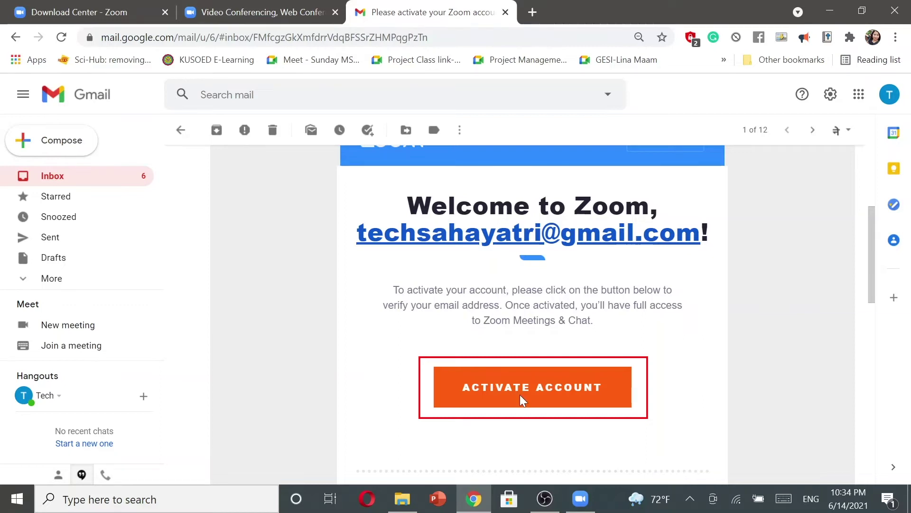
{"action": "left_click", "coordinate": [541, 393]}
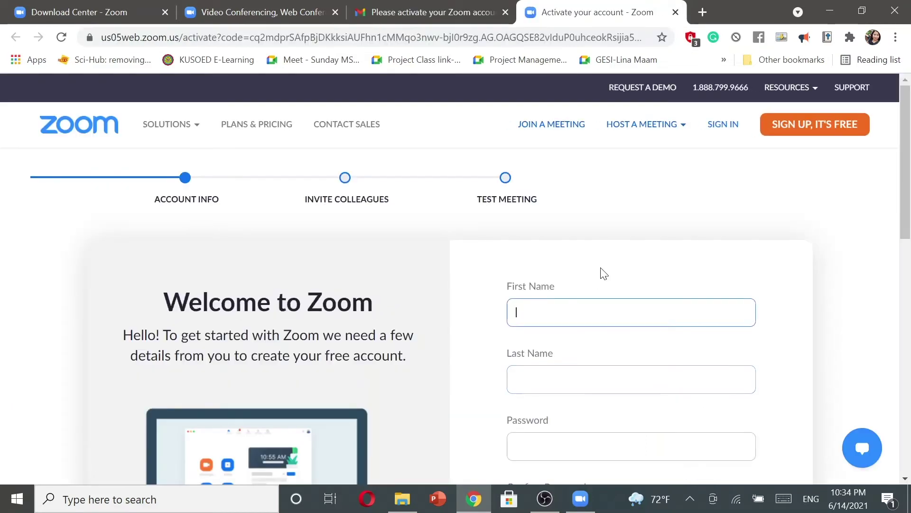
Fill in the first name, last name, password and password confirmation fields
{"action": "type", "text": "My Tech"}
{"action": "key", "text": "Tab"}
{"action": "type", "text": "Space"}
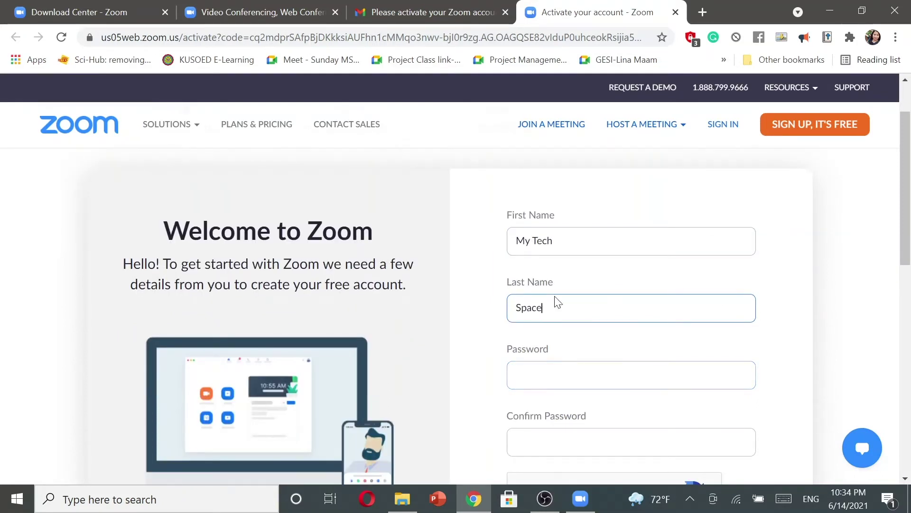
{"action": "key", "text": "Tab"}
{"action": "type", "text": "M"}
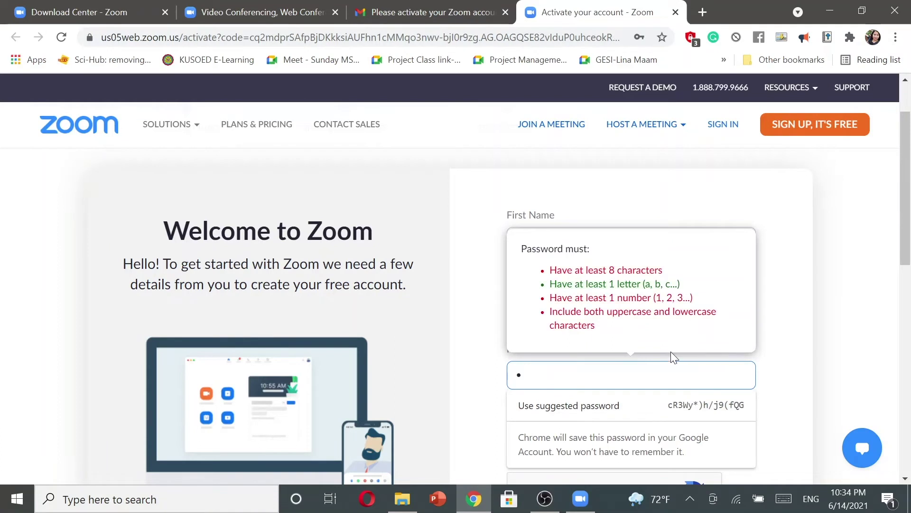
{"action": "type", "text": "•••••••"}
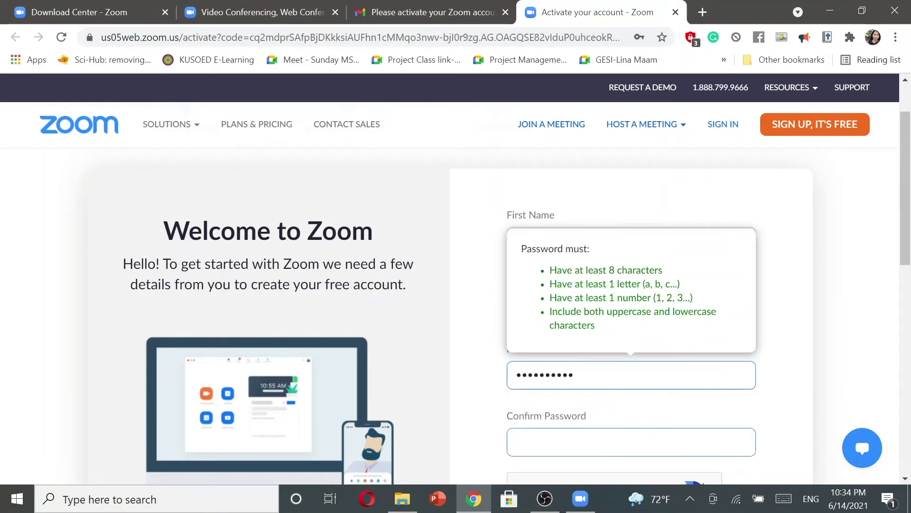
{"action": "key", "text": "Tab"}
{"action": "type", "text": "••••••••••"}
Tick the 'I'm not a robot' check and submit the account-info form
{"action": "scroll", "coordinate": [660, 382], "scroll_direction": "down", "scroll_amount": 3}
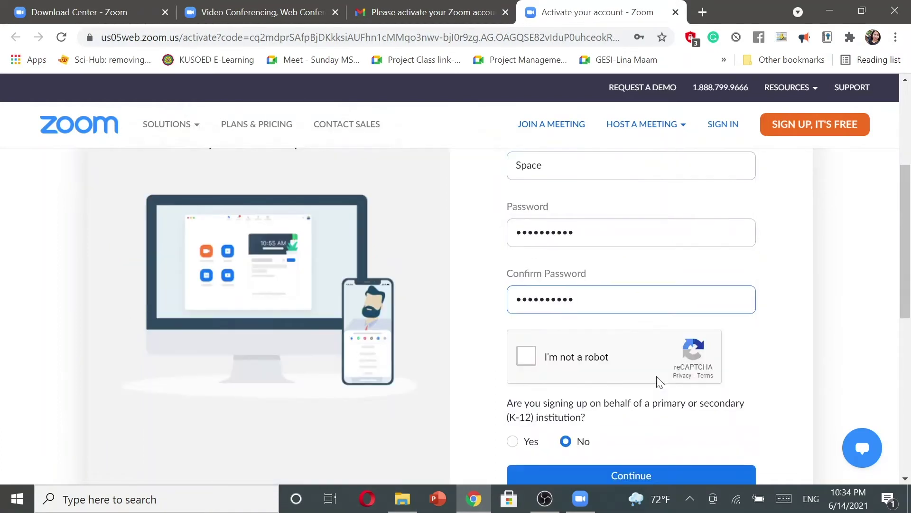
{"action": "scroll", "coordinate": [659, 382], "scroll_direction": "down", "scroll_amount": 1}
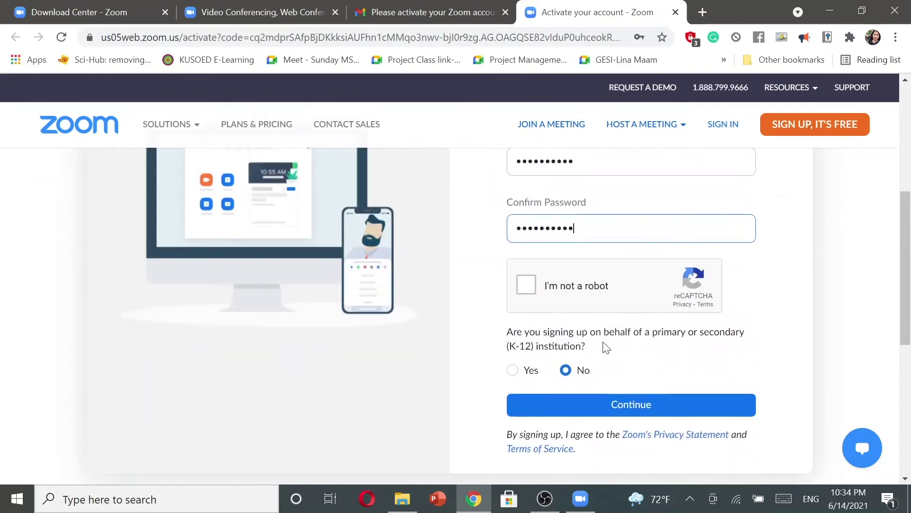
{"action": "left_click", "coordinate": [525, 285]}
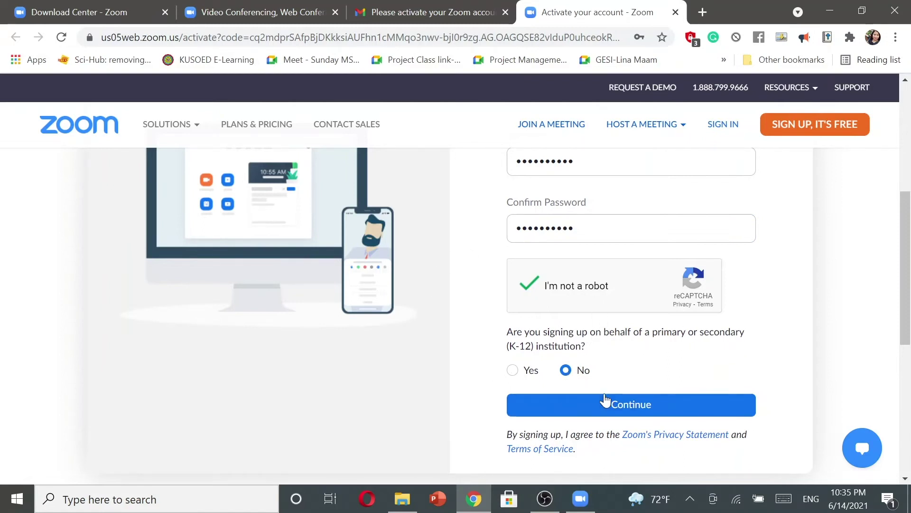
{"action": "scroll", "coordinate": [605, 403], "scroll_direction": "down", "scroll_amount": 2}
{"action": "left_click", "coordinate": [614, 330]}
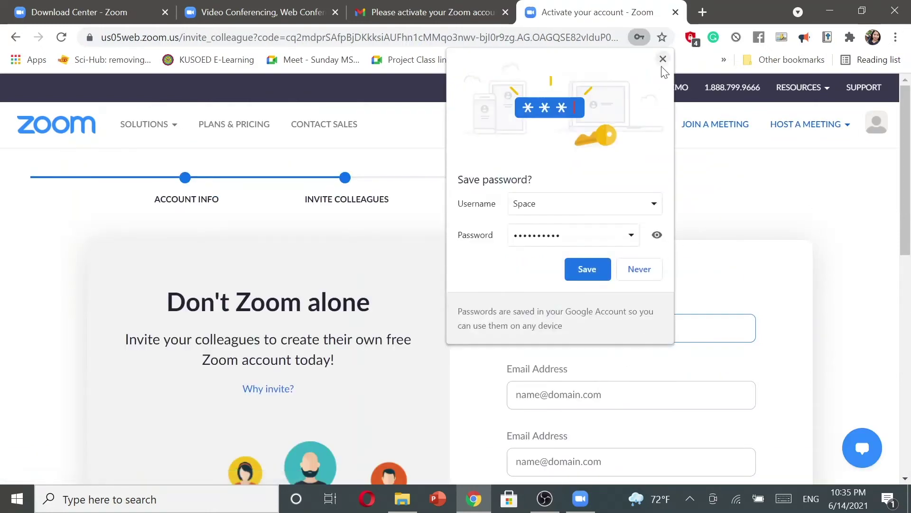
Dismiss the save-password offer, skip inviting colleagues, and go to My Account
{"action": "left_click", "coordinate": [662, 59]}
{"action": "scroll", "coordinate": [723, 313], "scroll_direction": "down", "scroll_amount": 3}
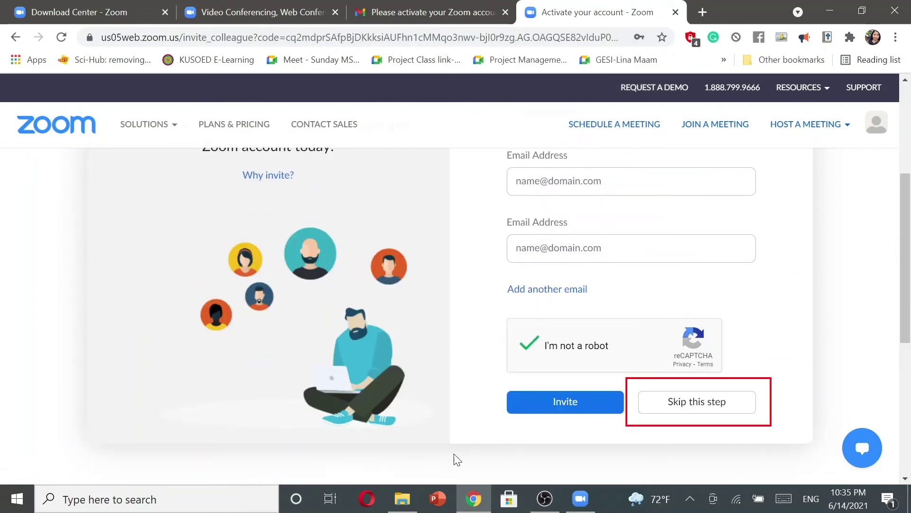
{"action": "left_click", "coordinate": [749, 407]}
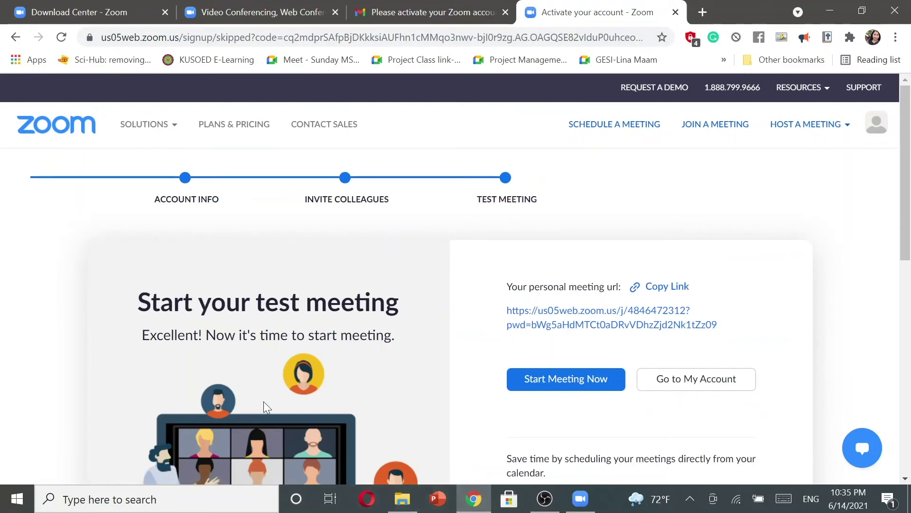
{"action": "scroll", "coordinate": [263, 400], "scroll_direction": "down", "scroll_amount": 2}
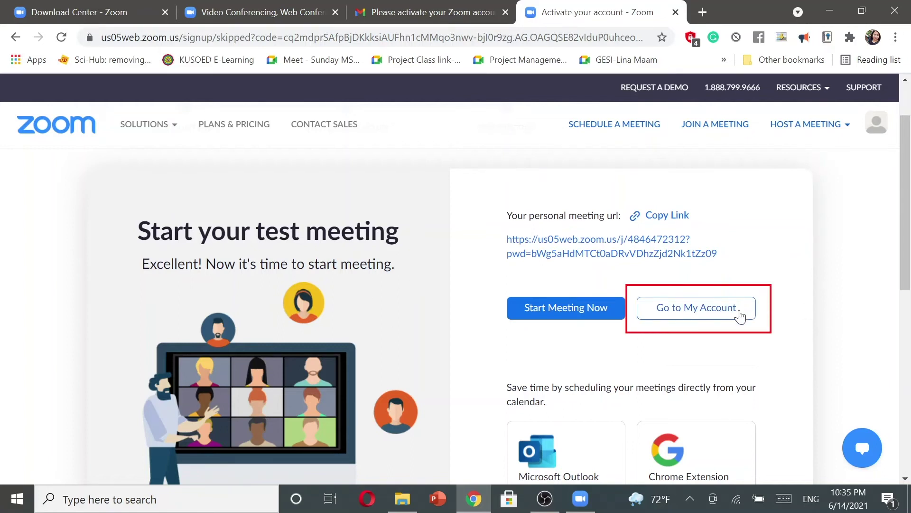
{"action": "left_click", "coordinate": [739, 311]}
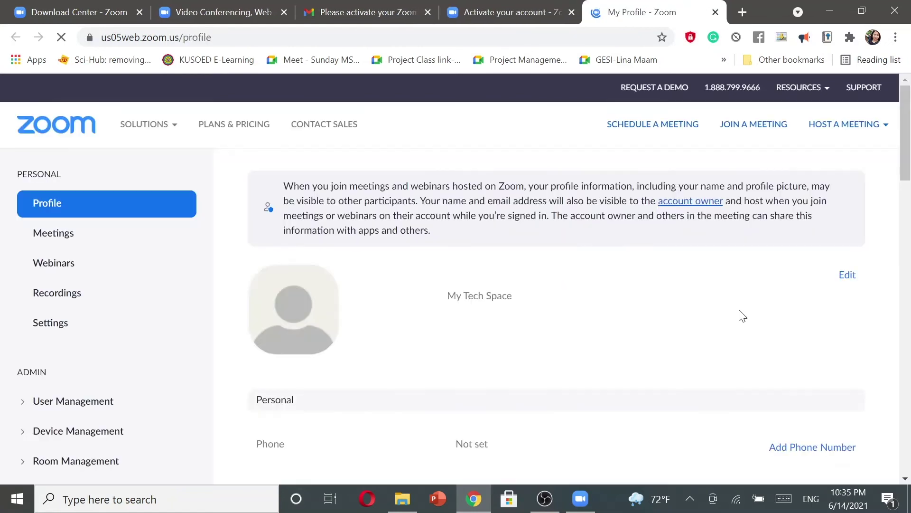
Bring the Zoom desktop Sign In window back from the taskbar
{"action": "scroll", "coordinate": [727, 207], "scroll_direction": "down", "scroll_amount": 10}
{"action": "scroll", "coordinate": [728, 209], "scroll_direction": "up", "scroll_amount": 4}
{"action": "scroll", "coordinate": [729, 210], "scroll_direction": "up", "scroll_amount": 6}
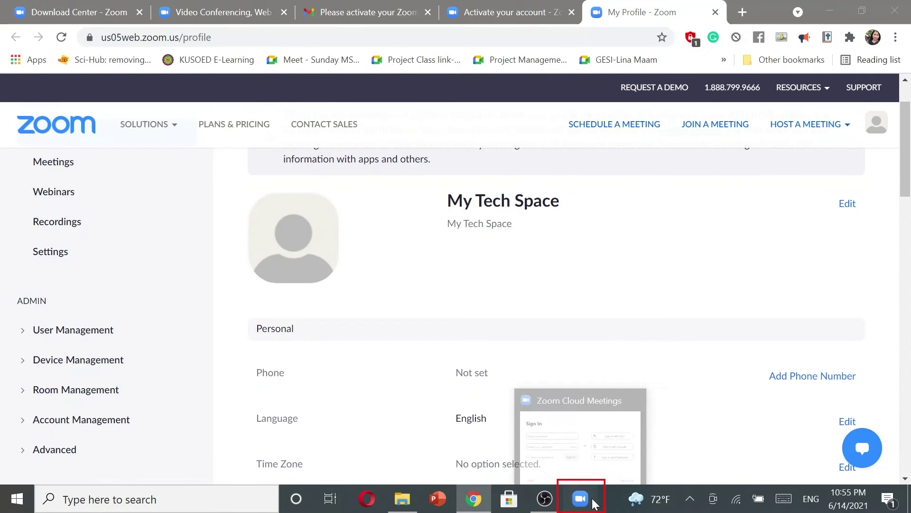
{"action": "left_click", "coordinate": [580, 498]}
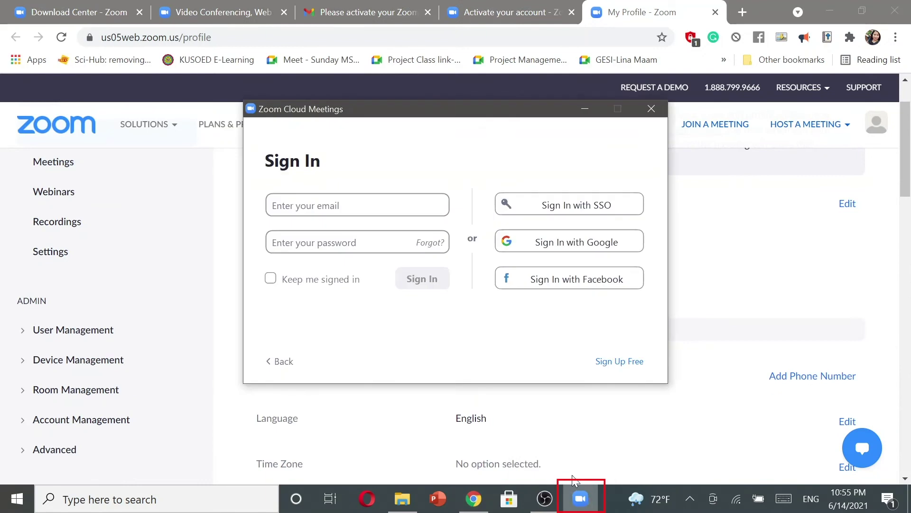
Enter the new account's e-mail and password in the desktop client and sign in
{"action": "left_click", "coordinate": [349, 200]}
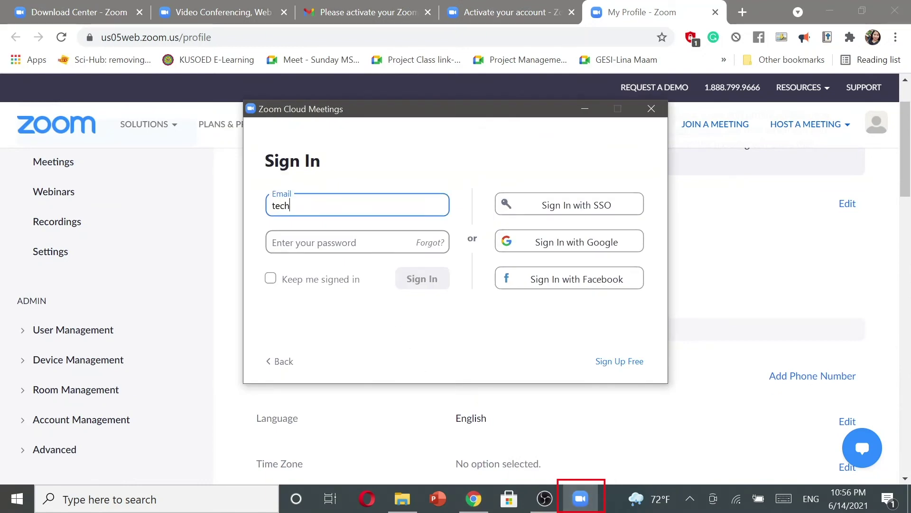
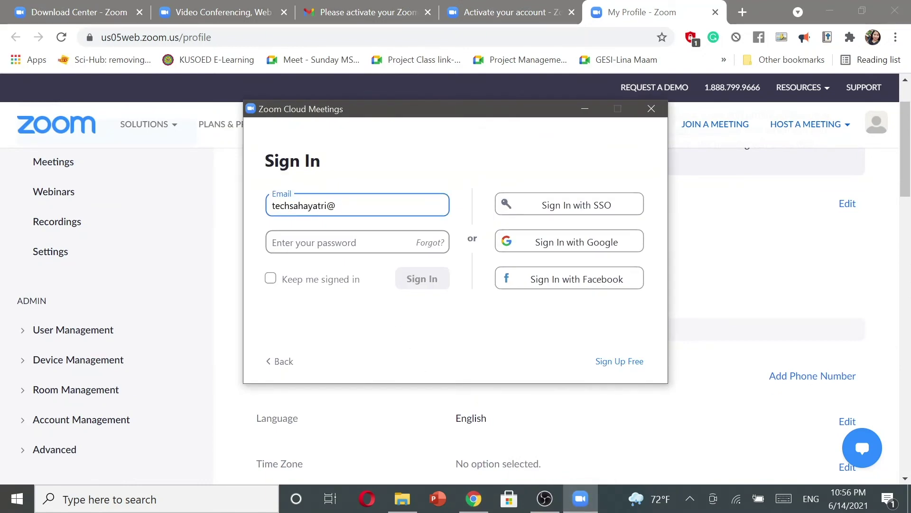
{"action": "key", "text": "Tab"}
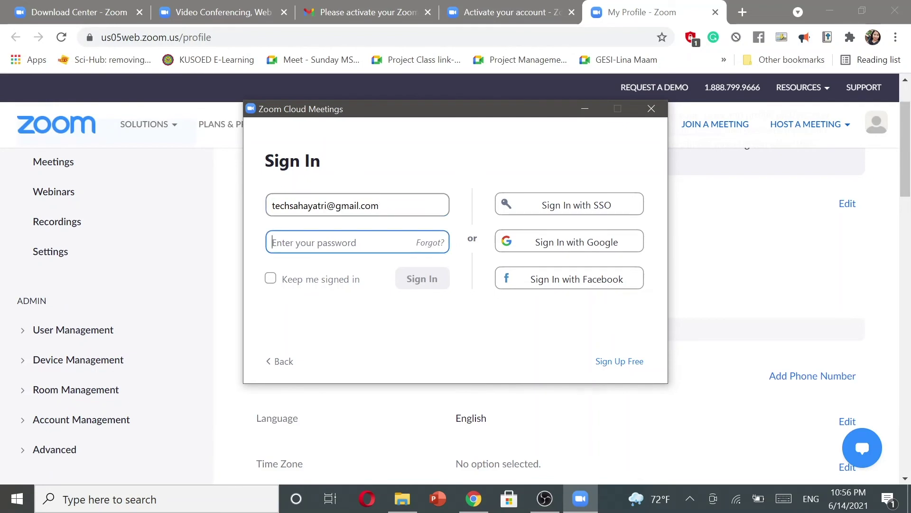
{"action": "type", "text": "**********"}
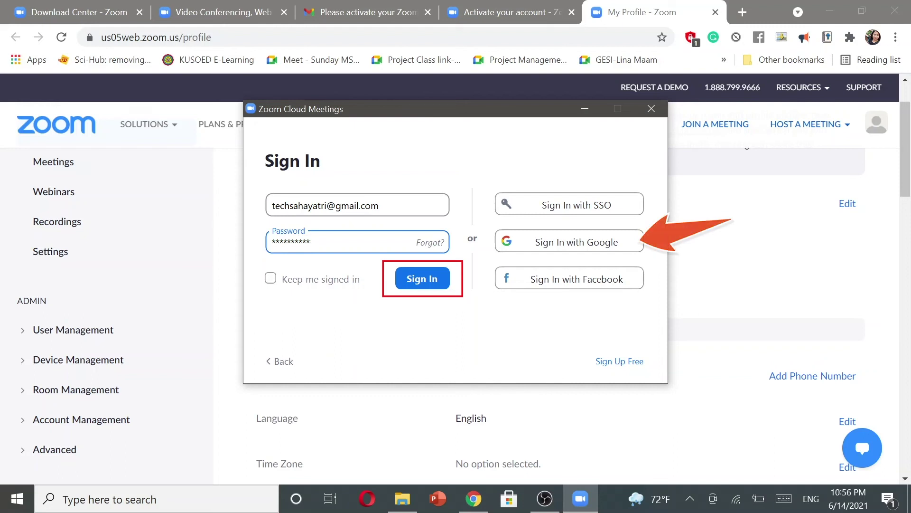
{"action": "left_click", "coordinate": [411, 285]}
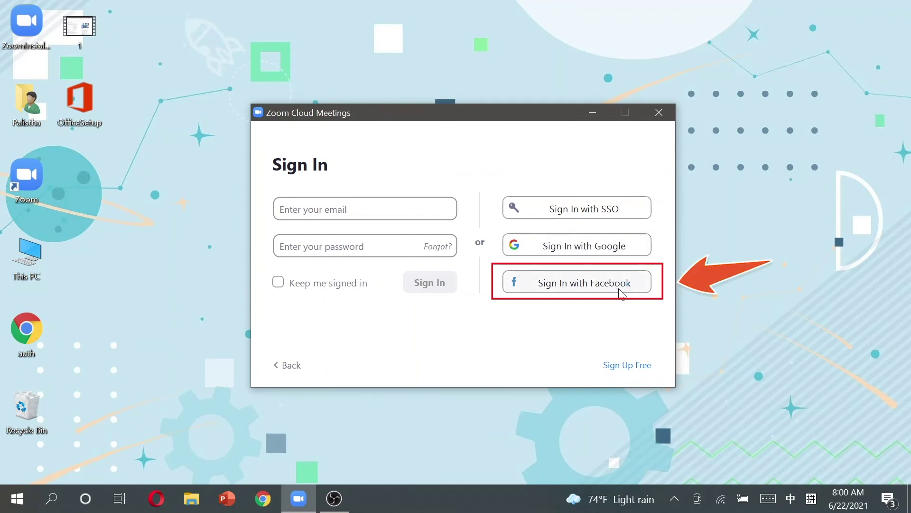
Choose Sign In with Facebook, fill in the saved Facebook e-mail and password, and log in
{"action": "left_click", "coordinate": [620, 290]}
{"action": "type", "text": "te"}
{"action": "type", "text": "dh"}
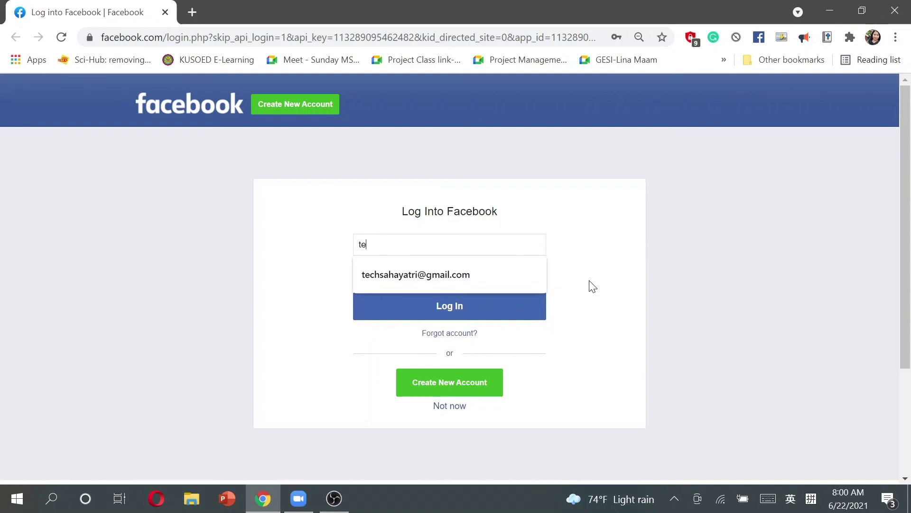
{"action": "type", "text": "ch"}
{"action": "key", "text": "Down"}
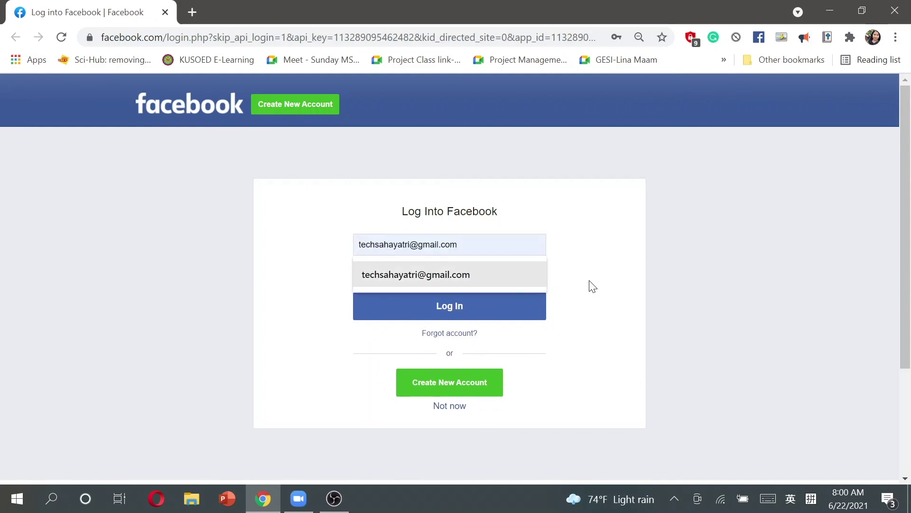
{"action": "key", "text": "Return"}
{"action": "key", "text": "Tab"}
{"action": "type", "text": "••"}
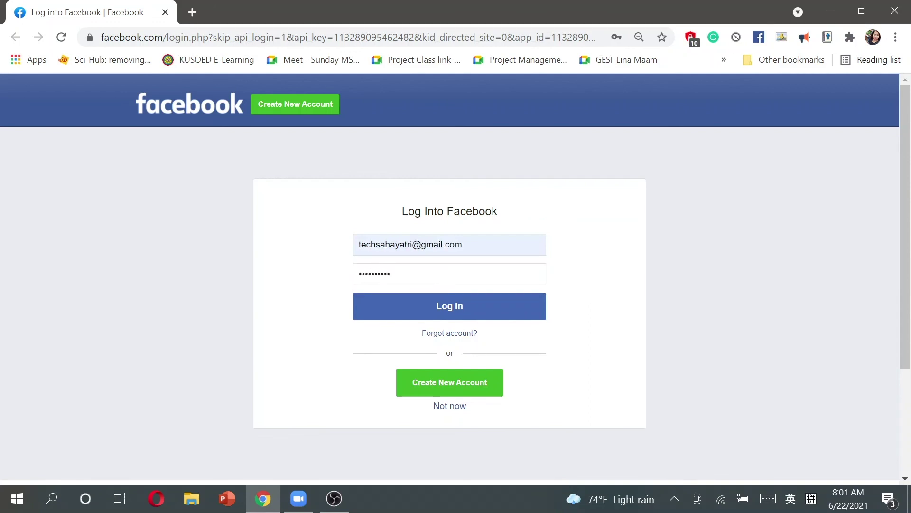
{"action": "left_click", "coordinate": [475, 303]}
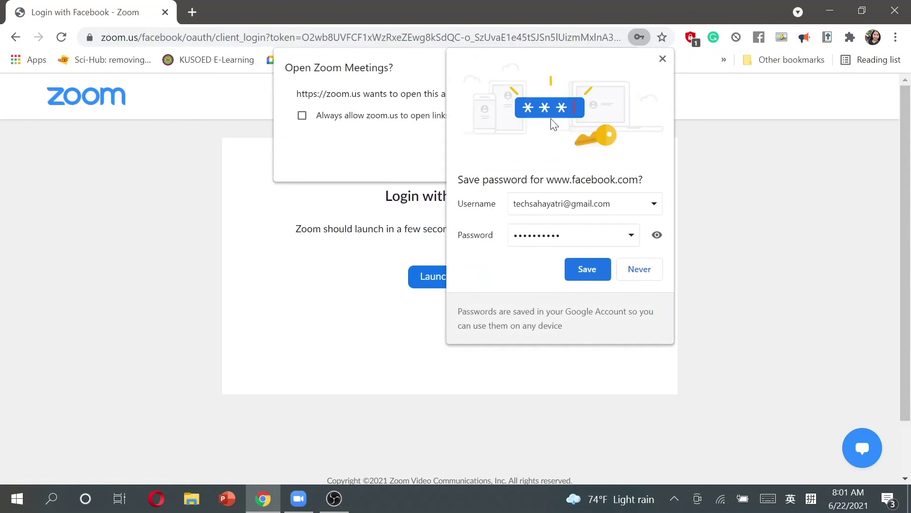
Dismiss the password offer, open Zoom Meetings, and show the account's Basic-plan profile menu
{"action": "left_click", "coordinate": [663, 59]}
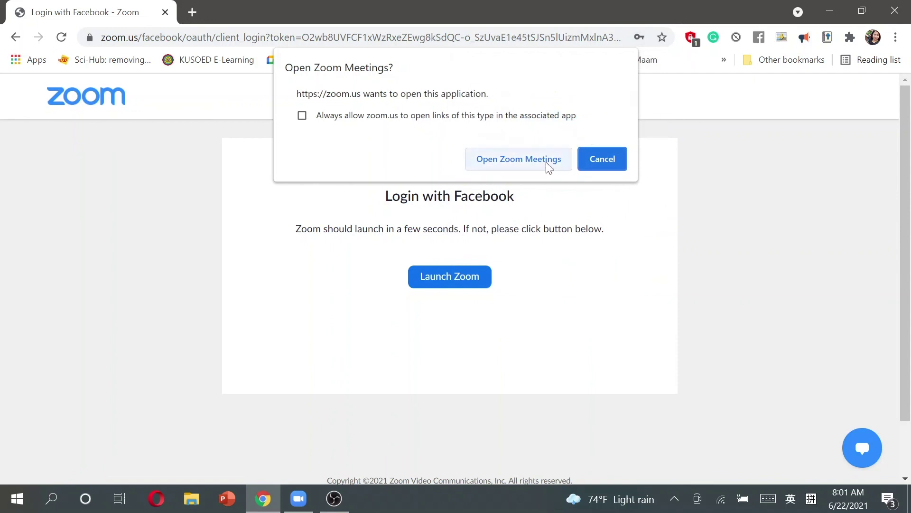
{"action": "left_click", "coordinate": [545, 163]}
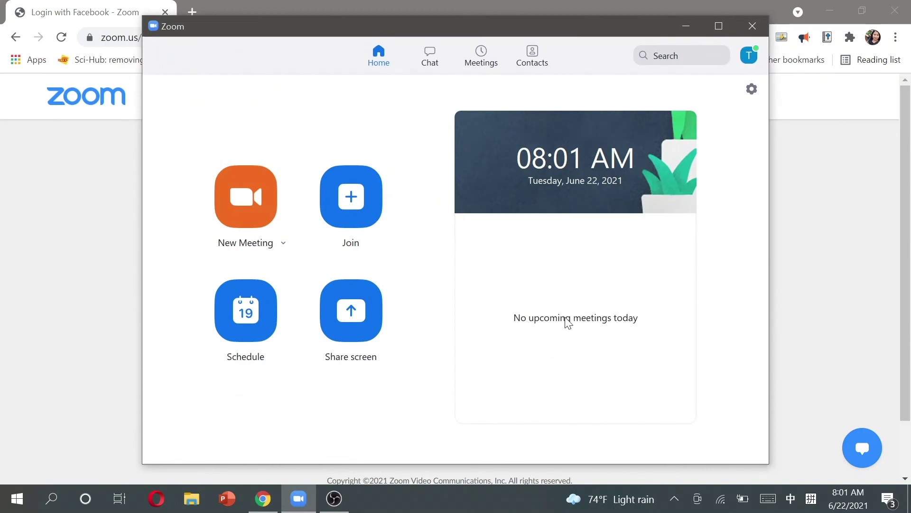
{"action": "left_click", "coordinate": [750, 55]}
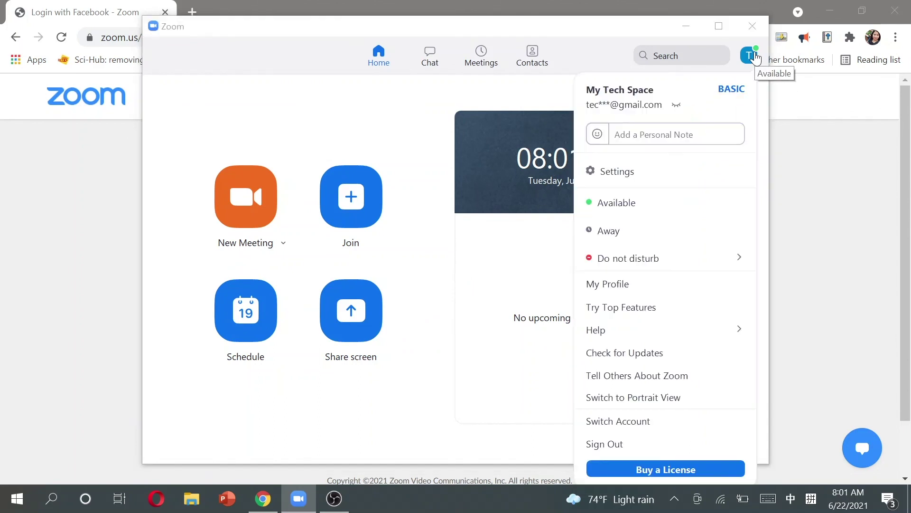